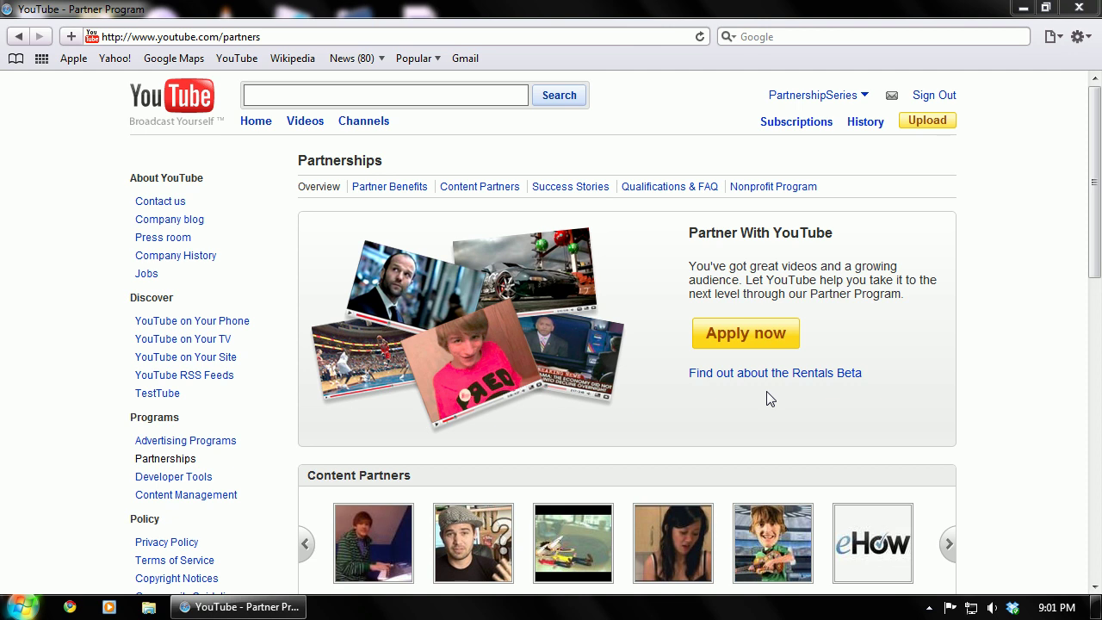
Open Partner Benefits and scroll through its Monetization, Insight, Protection and Quality sections.
{"action": "left_click", "coordinate": [427, 190]}
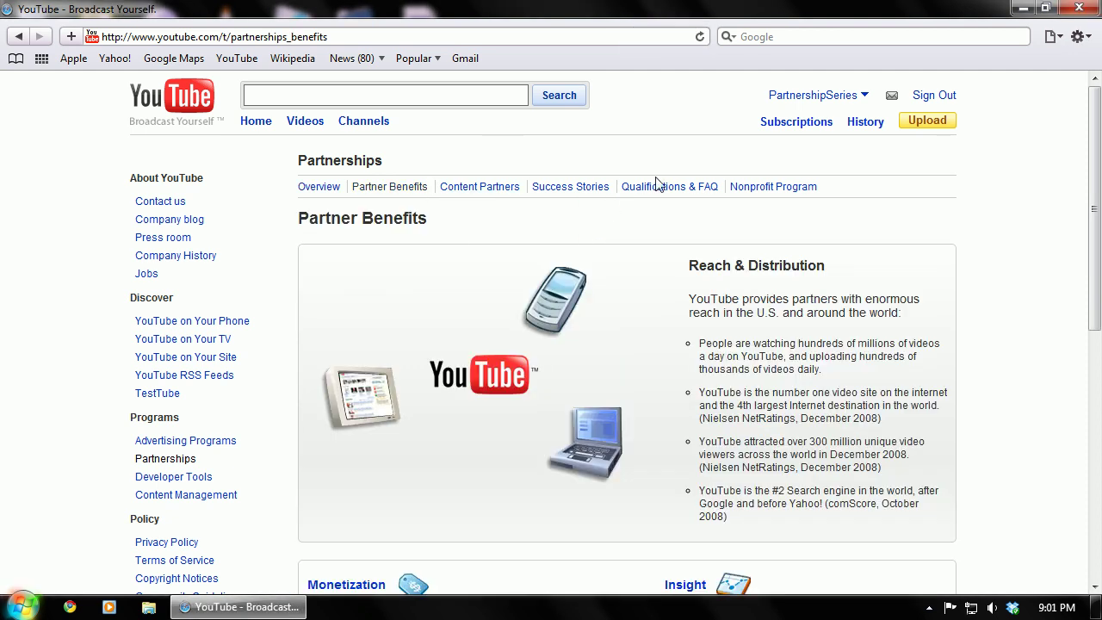
{"action": "scroll", "coordinate": [760, 282], "scroll_direction": "down", "scroll_amount": 3}
{"action": "scroll", "coordinate": [800, 308], "scroll_direction": "down", "scroll_amount": 2}
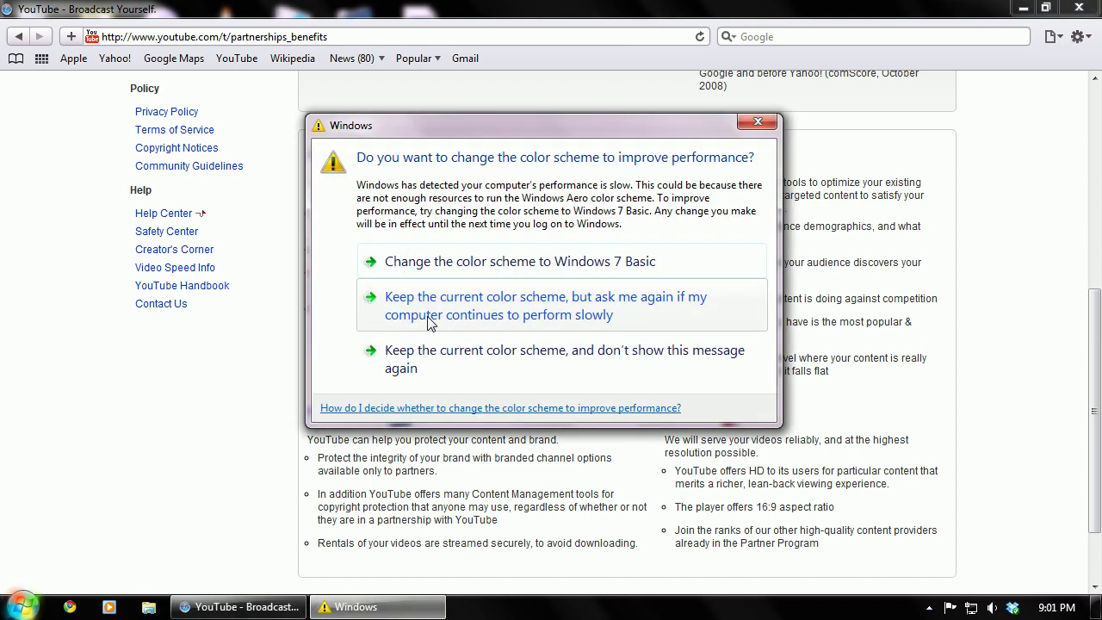
{"action": "left_click", "coordinate": [769, 127]}
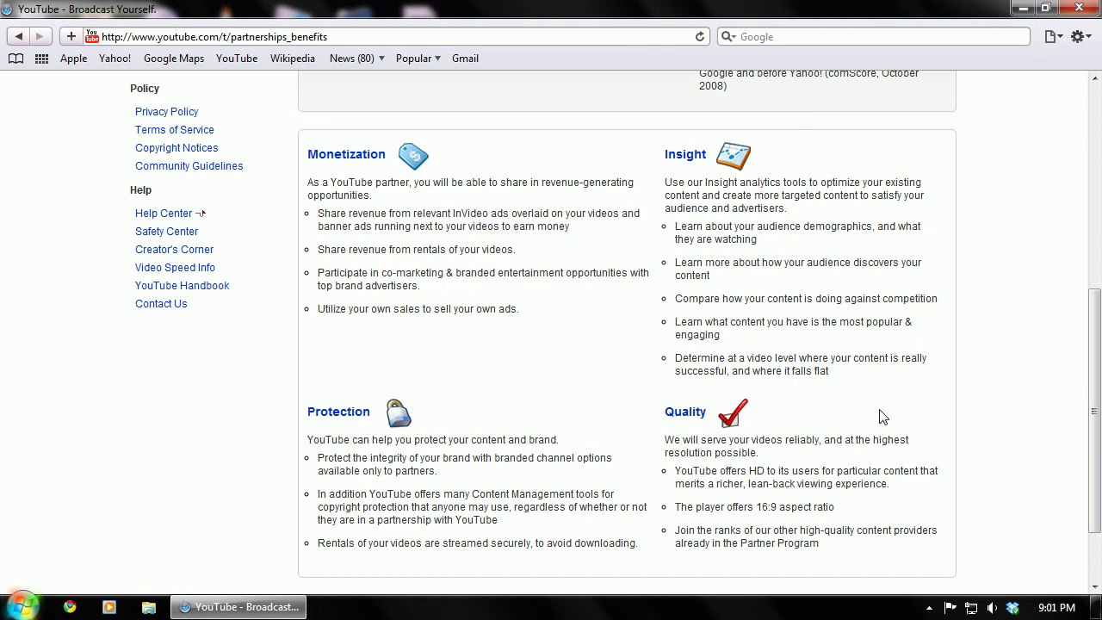
{"action": "scroll", "coordinate": [850, 428], "scroll_direction": "up", "scroll_amount": 5}
{"action": "scroll", "coordinate": [850, 439], "scroll_direction": "down", "scroll_amount": 3}
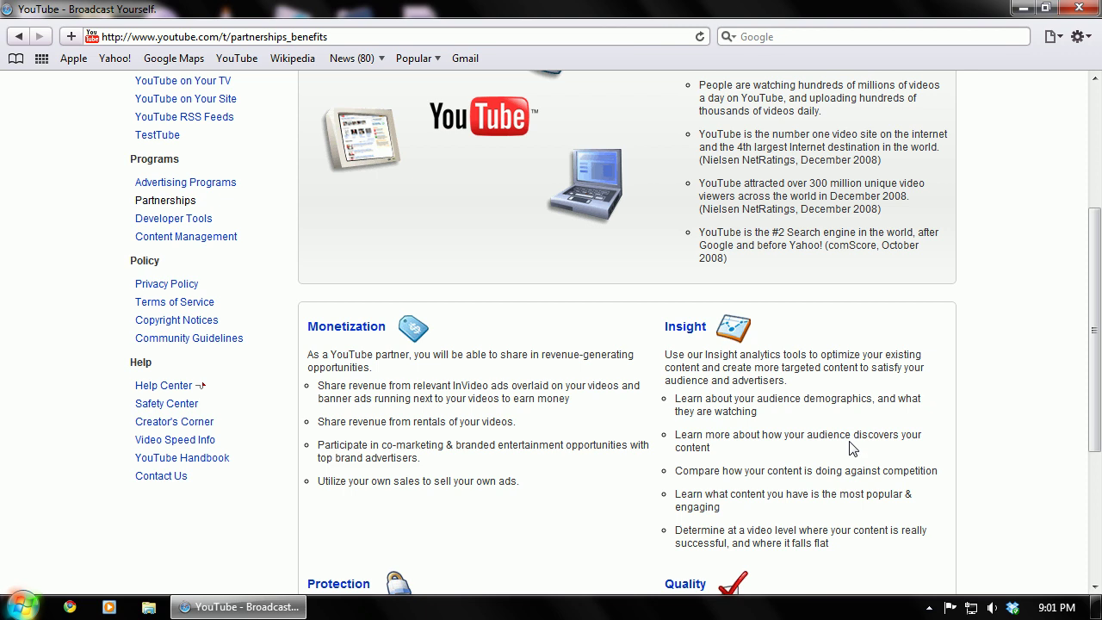
{"action": "scroll", "coordinate": [850, 446], "scroll_direction": "down", "scroll_amount": 1}
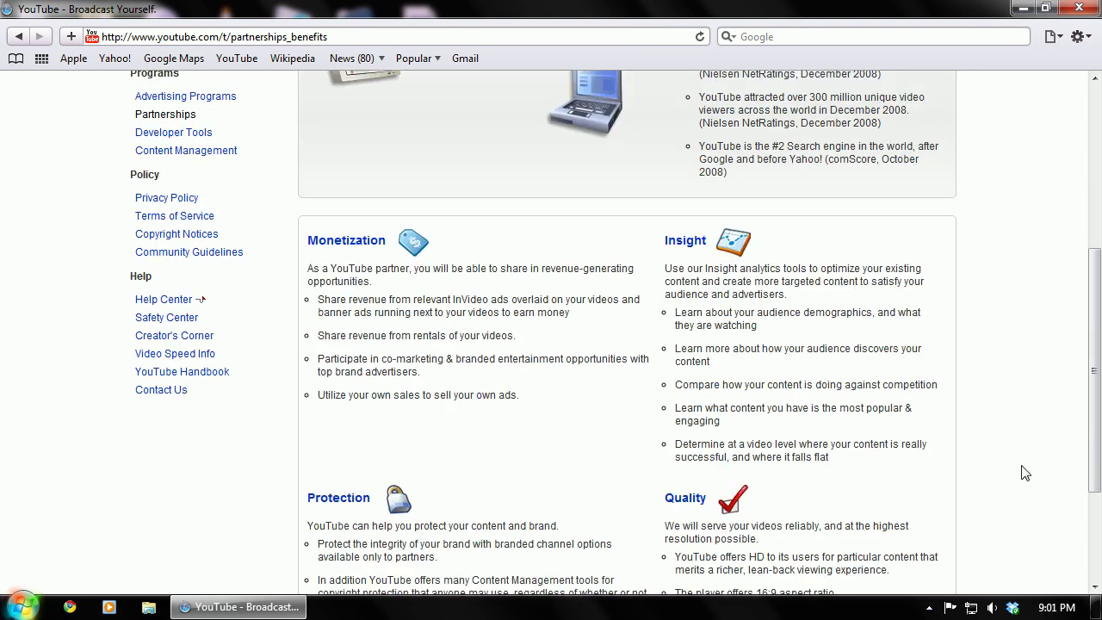
{"action": "scroll", "coordinate": [1013, 454], "scroll_direction": "down", "scroll_amount": 2}
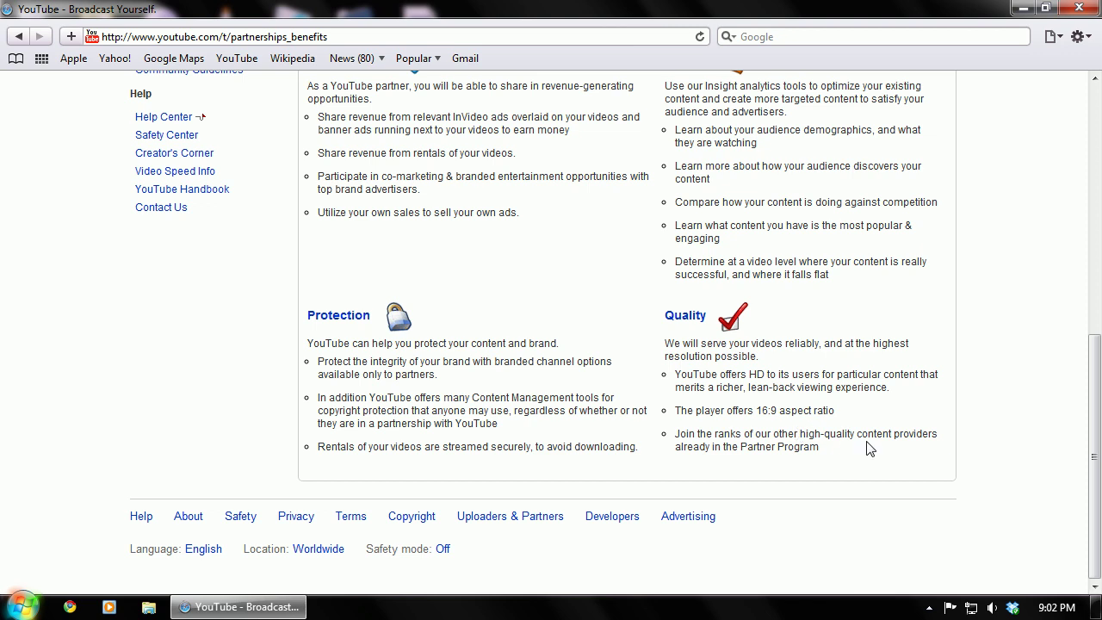
{"action": "scroll", "coordinate": [868, 449], "scroll_direction": "up", "scroll_amount": 5}
{"action": "scroll", "coordinate": [592, 393], "scroll_direction": "up", "scroll_amount": 5}
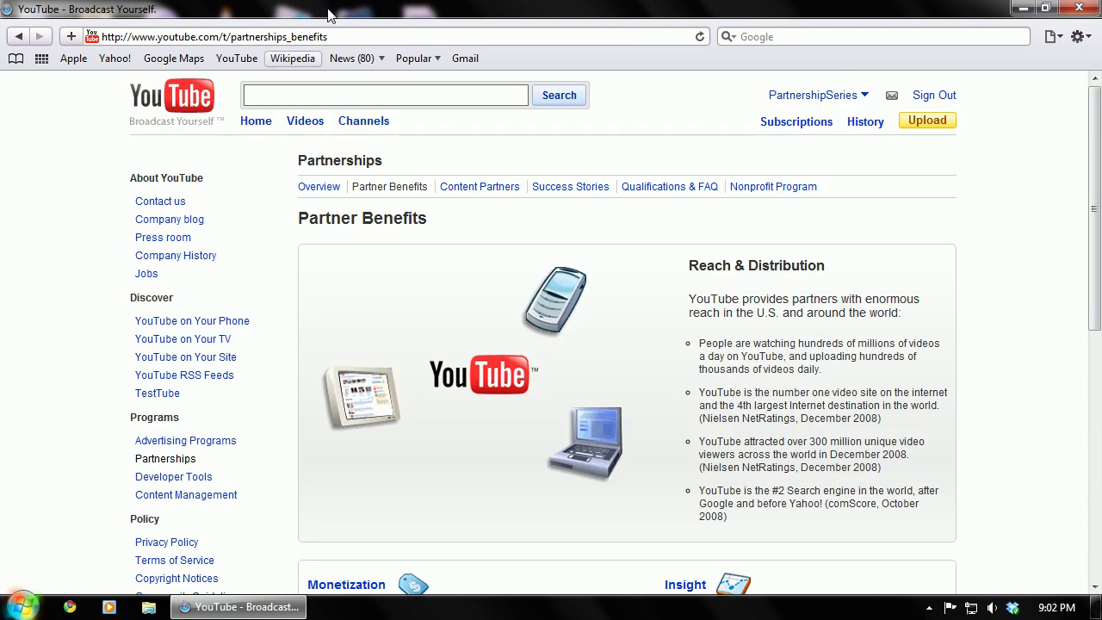
Return from Partner Benefits to the Partnerships Overview page.
{"action": "left_click", "coordinate": [330, 88]}
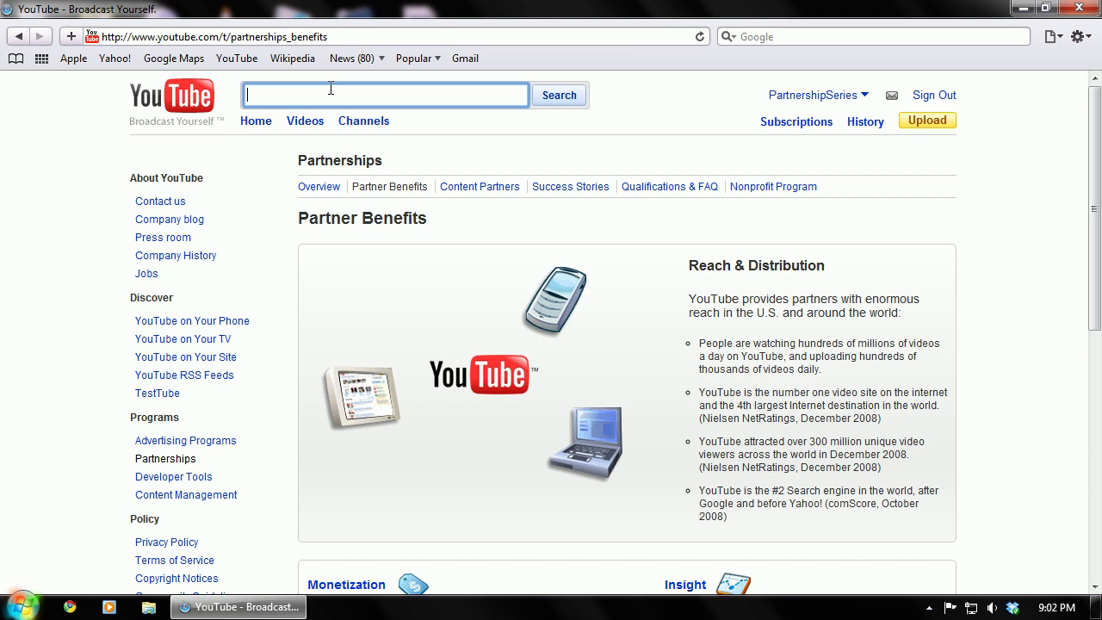
{"action": "left_click", "coordinate": [301, 186]}
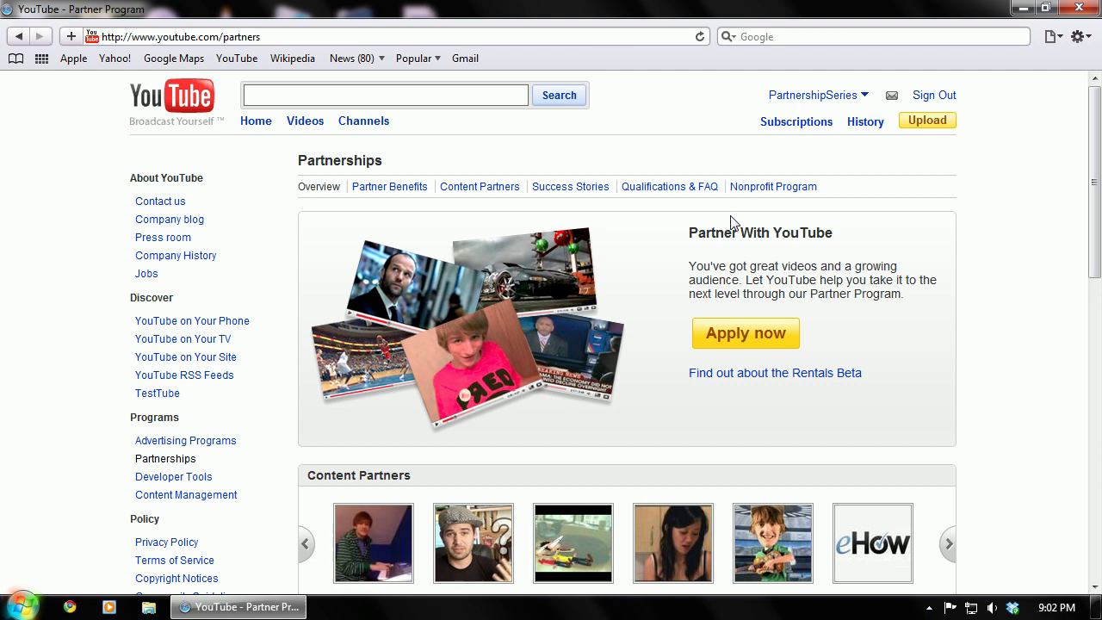
Start the Partner Program application, proceeding past the unlikely-to-qualify warning.
{"action": "left_click", "coordinate": [733, 334]}
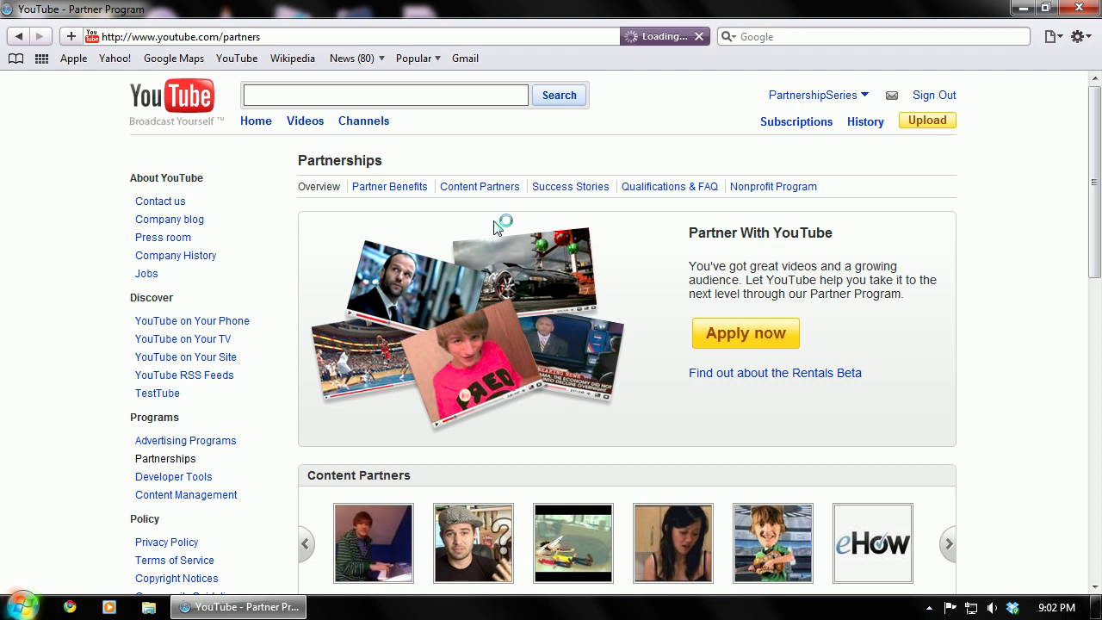
{"action": "left_click", "coordinate": [361, 427]}
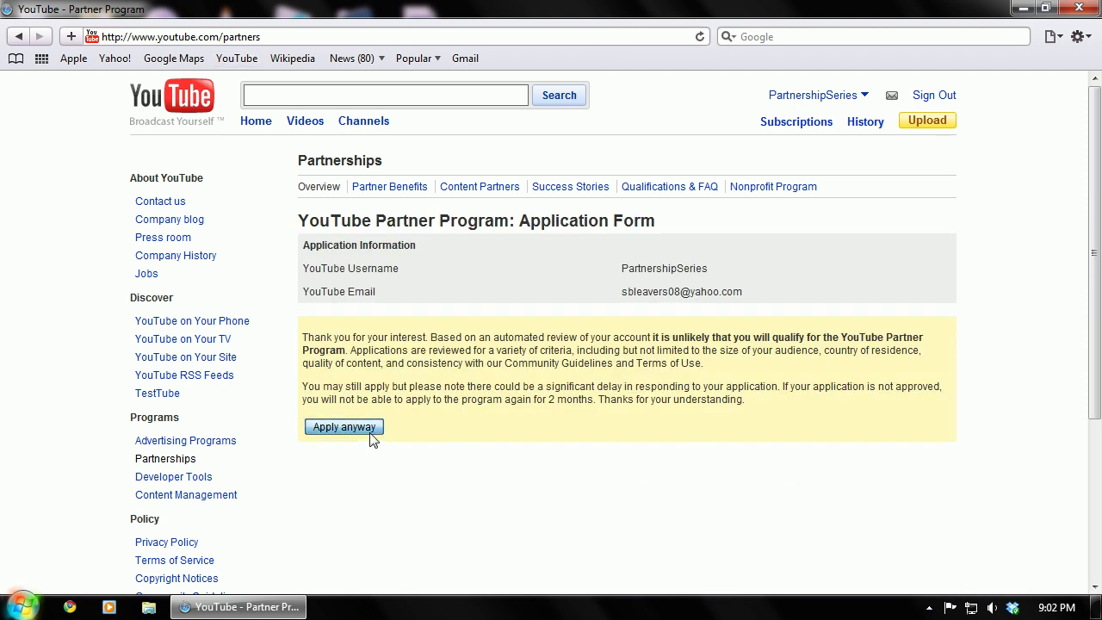
{"action": "scroll", "coordinate": [456, 494], "scroll_direction": "down", "scroll_amount": 5}
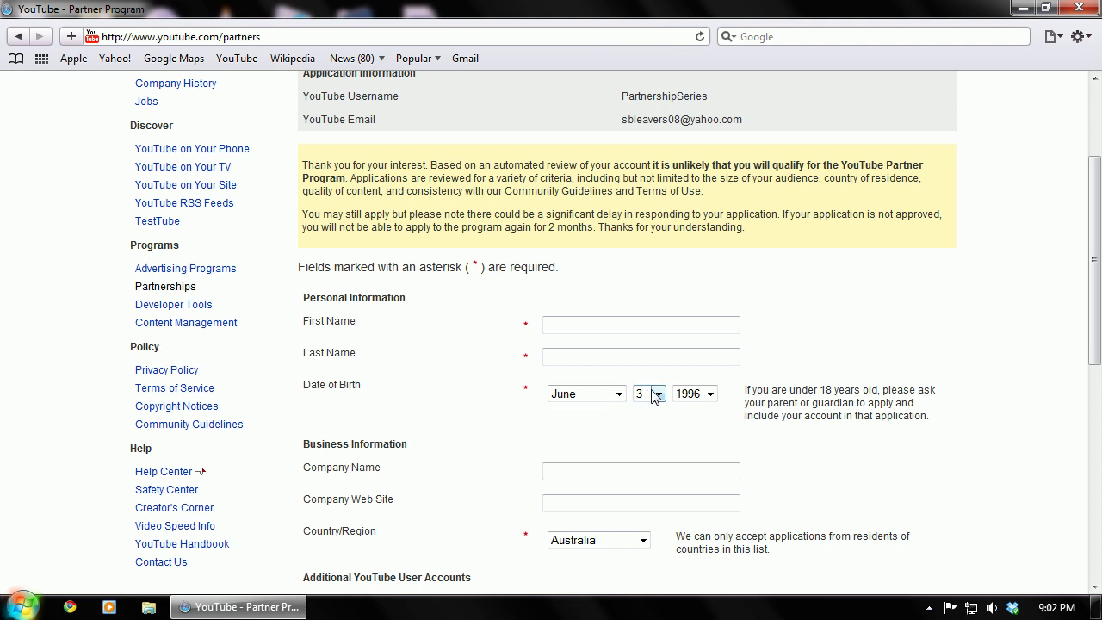
{"action": "left_click", "coordinate": [710, 393]}
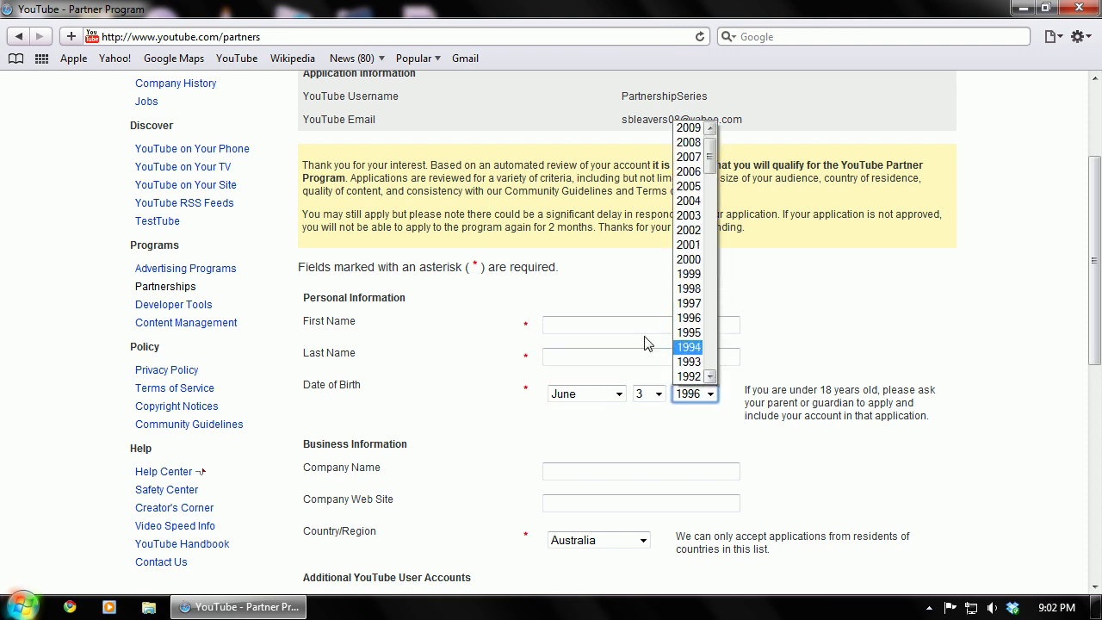
{"action": "scroll", "coordinate": [703, 366], "scroll_direction": "down", "scroll_amount": 2}
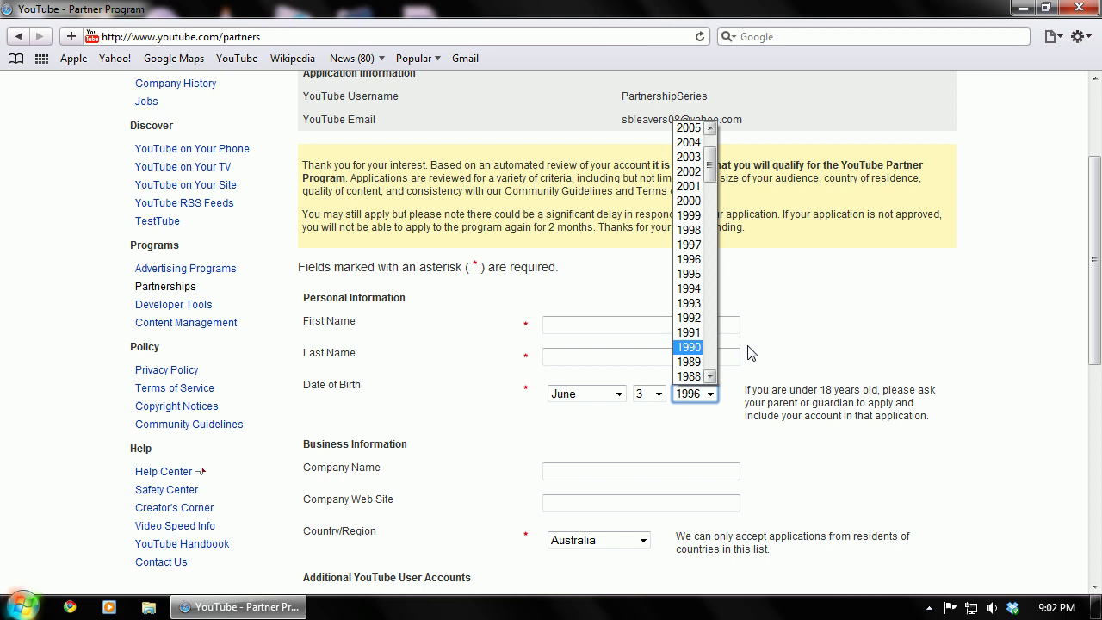
{"action": "left_click", "coordinate": [817, 335]}
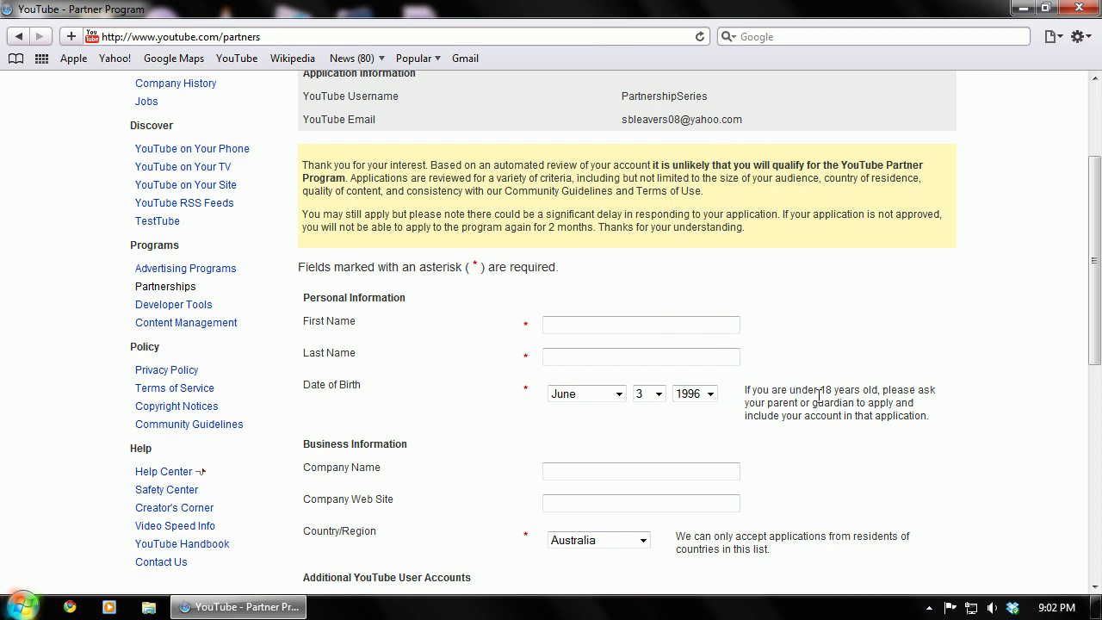
Set the birth month to April and bring up the birth-year list.
{"action": "left_click", "coordinate": [636, 326]}
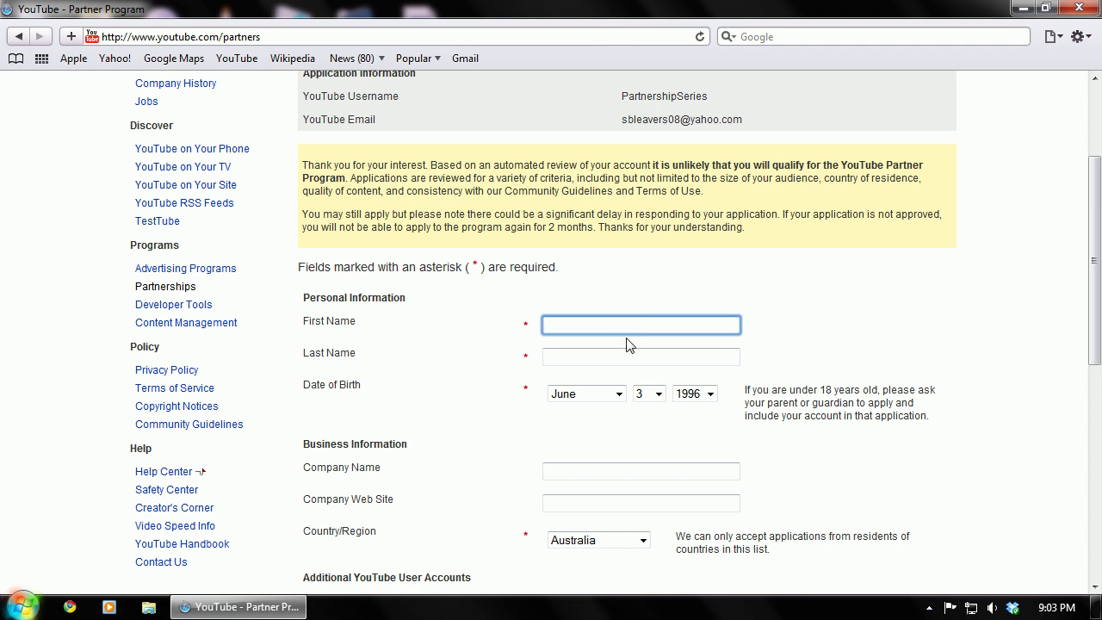
{"action": "left_click", "coordinate": [630, 357]}
{"action": "left_click", "coordinate": [618, 394]}
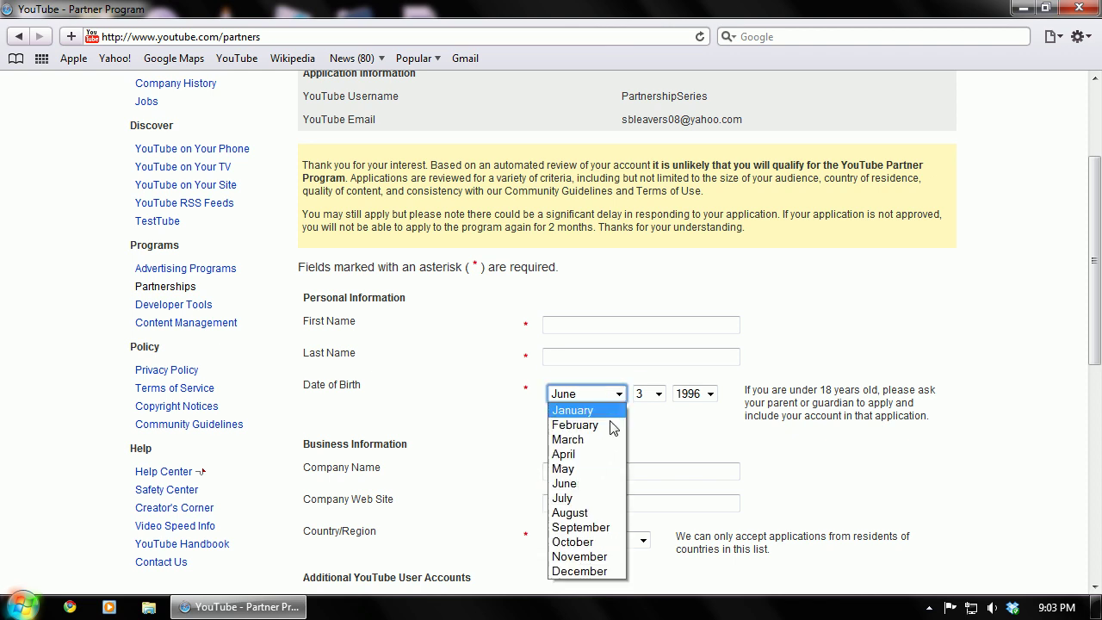
{"action": "left_click", "coordinate": [603, 455]}
{"action": "left_click", "coordinate": [677, 394]}
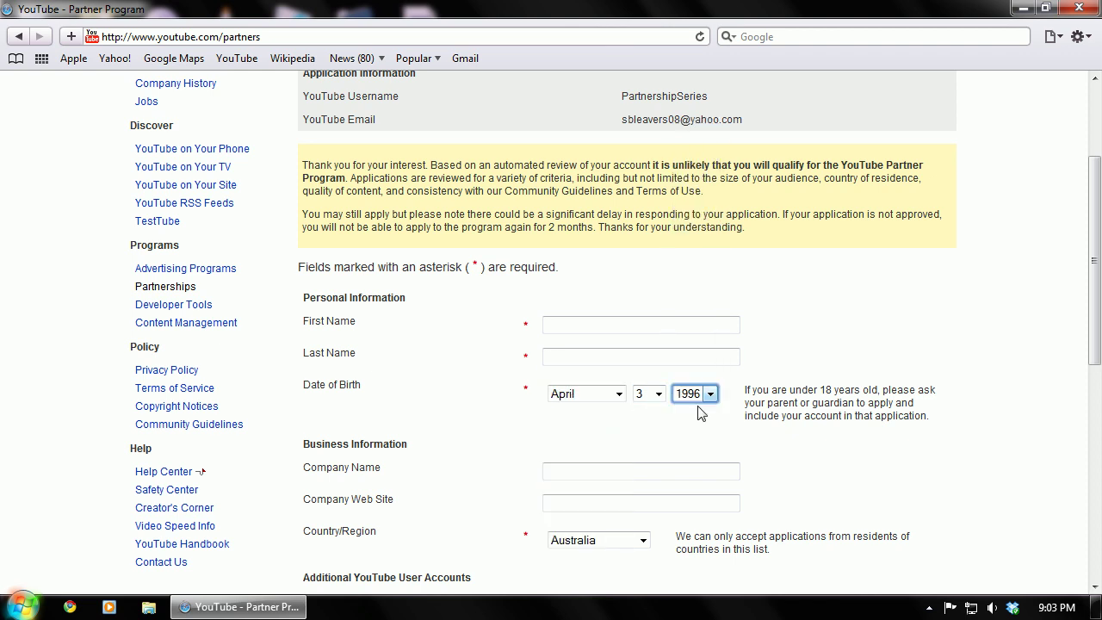
{"action": "scroll", "coordinate": [733, 442], "scroll_direction": "down", "scroll_amount": 5}
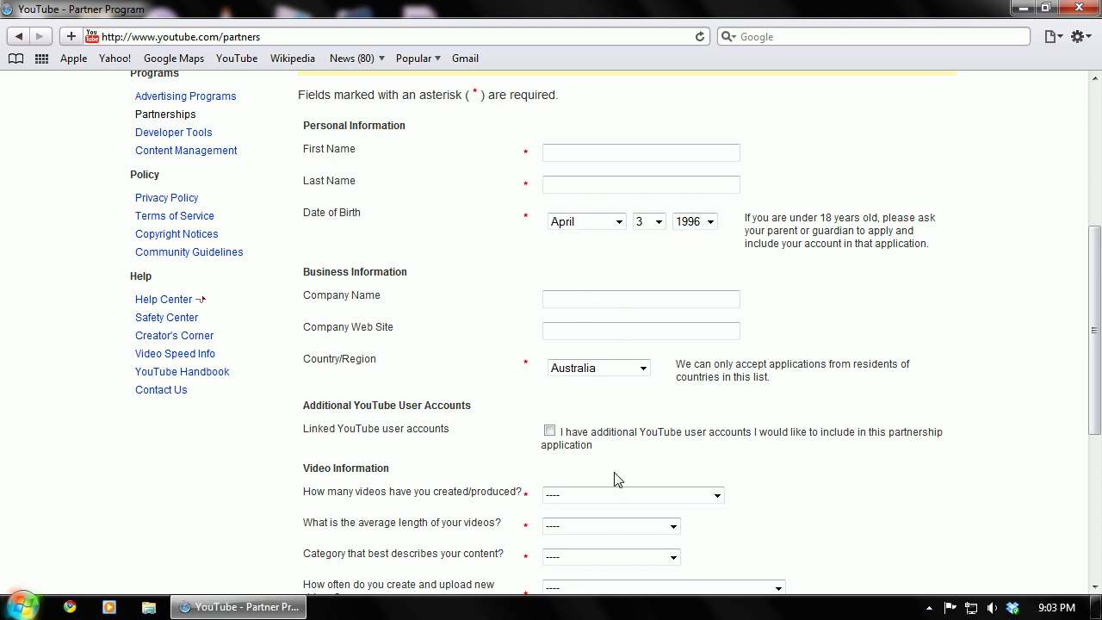
Tick 'I have additional YouTube user accounts' and view the linked-account relationship options.
{"action": "left_click", "coordinate": [549, 431]}
{"action": "scroll", "coordinate": [775, 504], "scroll_direction": "down", "scroll_amount": 2}
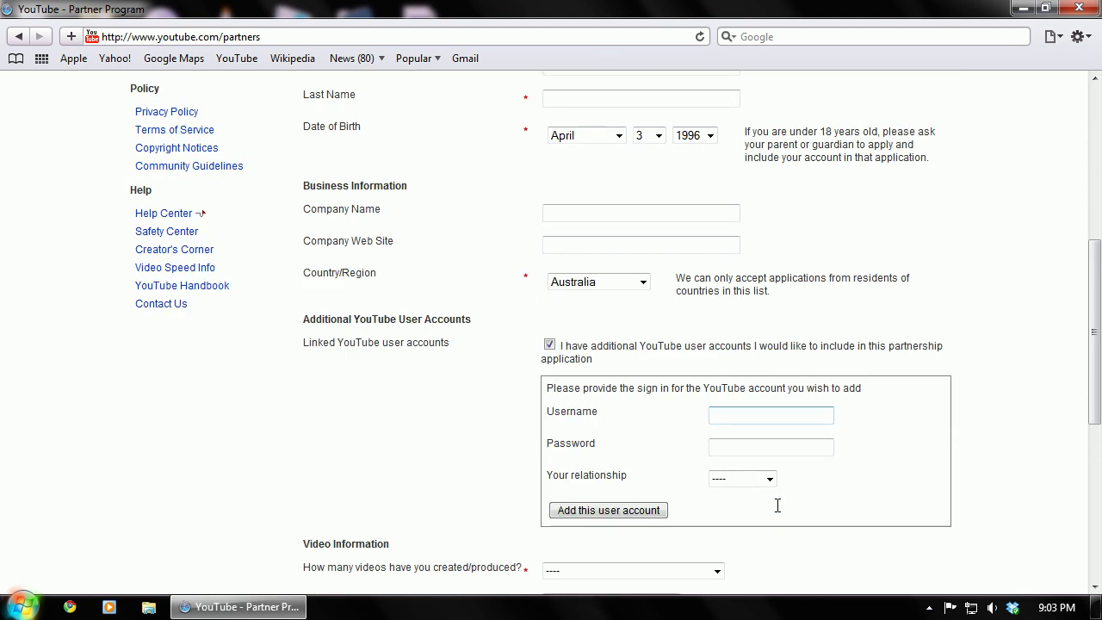
{"action": "left_click", "coordinate": [761, 479]}
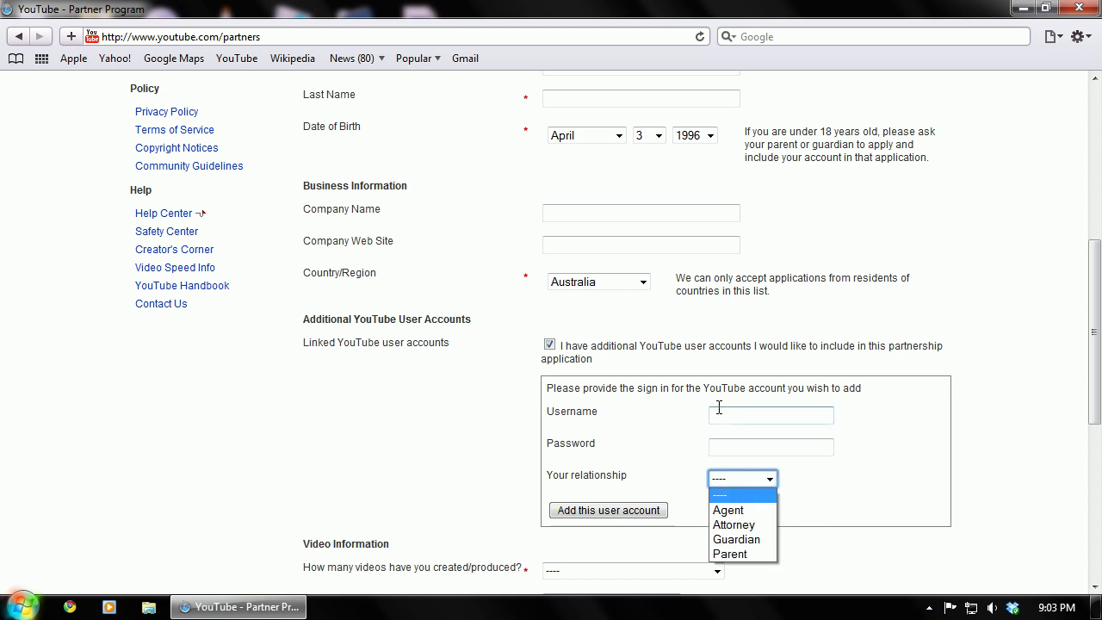
{"action": "left_click", "coordinate": [762, 414]}
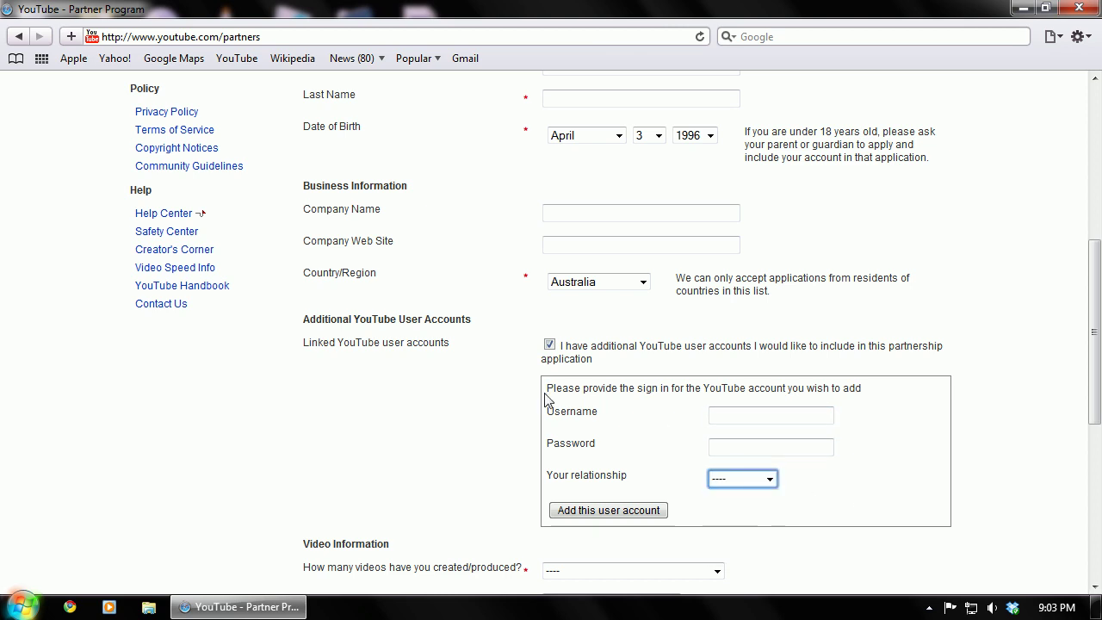
Review the video-count choices for the linked account, leaving them unchanged.
{"action": "scroll", "coordinate": [356, 453], "scroll_direction": "up", "scroll_amount": 1}
{"action": "scroll", "coordinate": [517, 446], "scroll_direction": "up", "scroll_amount": 3}
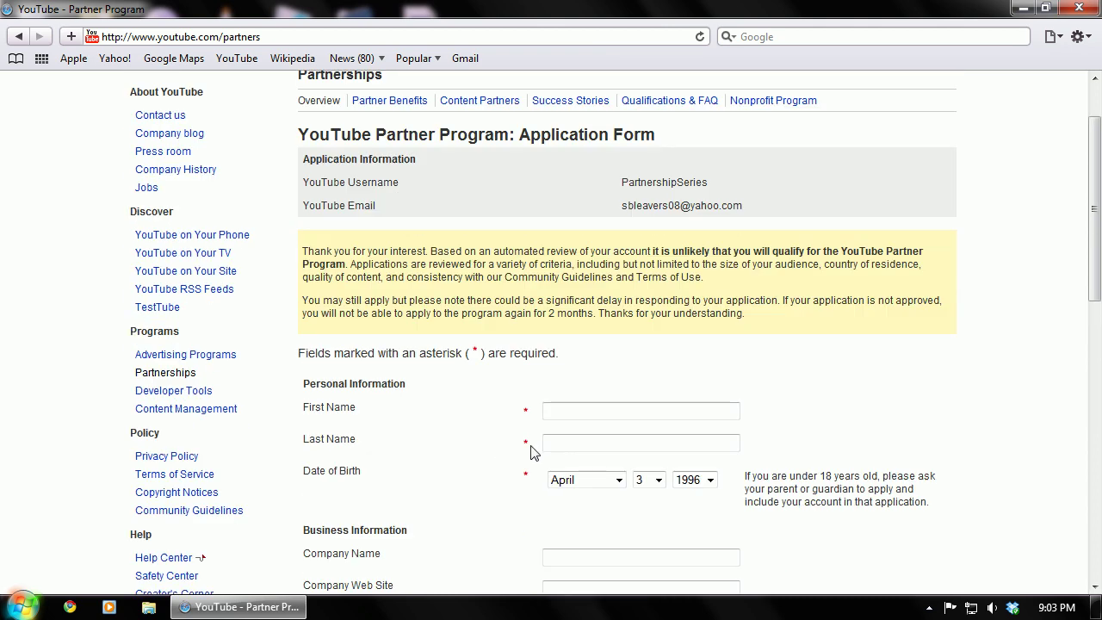
{"action": "scroll", "coordinate": [528, 465], "scroll_direction": "down", "scroll_amount": 1}
{"action": "scroll", "coordinate": [528, 465], "scroll_direction": "down", "scroll_amount": 2}
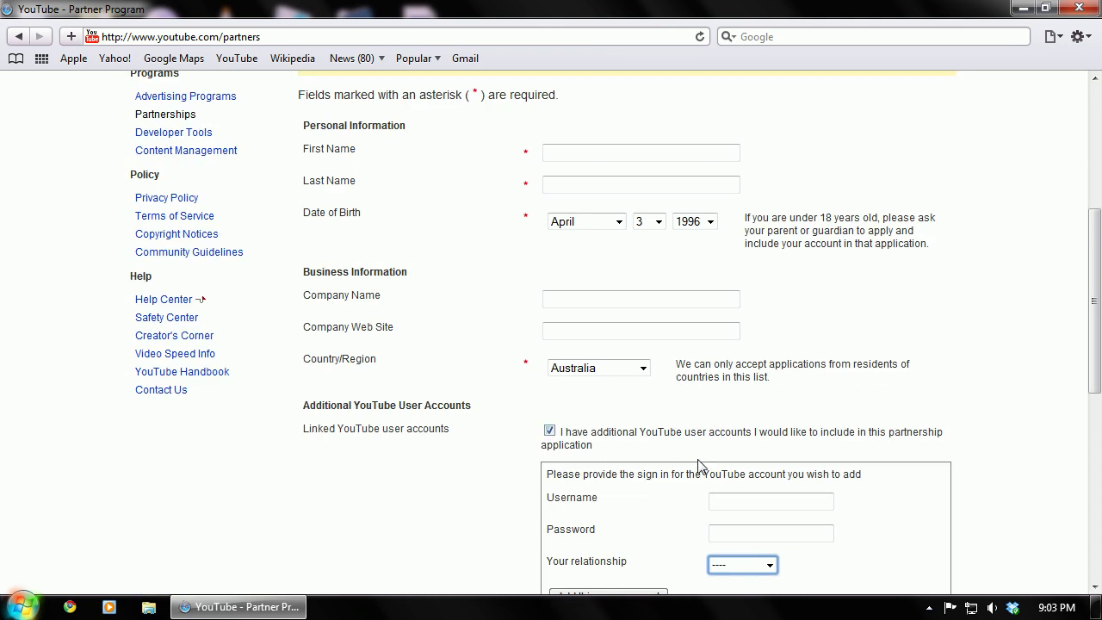
{"action": "scroll", "coordinate": [699, 466], "scroll_direction": "down", "scroll_amount": 2}
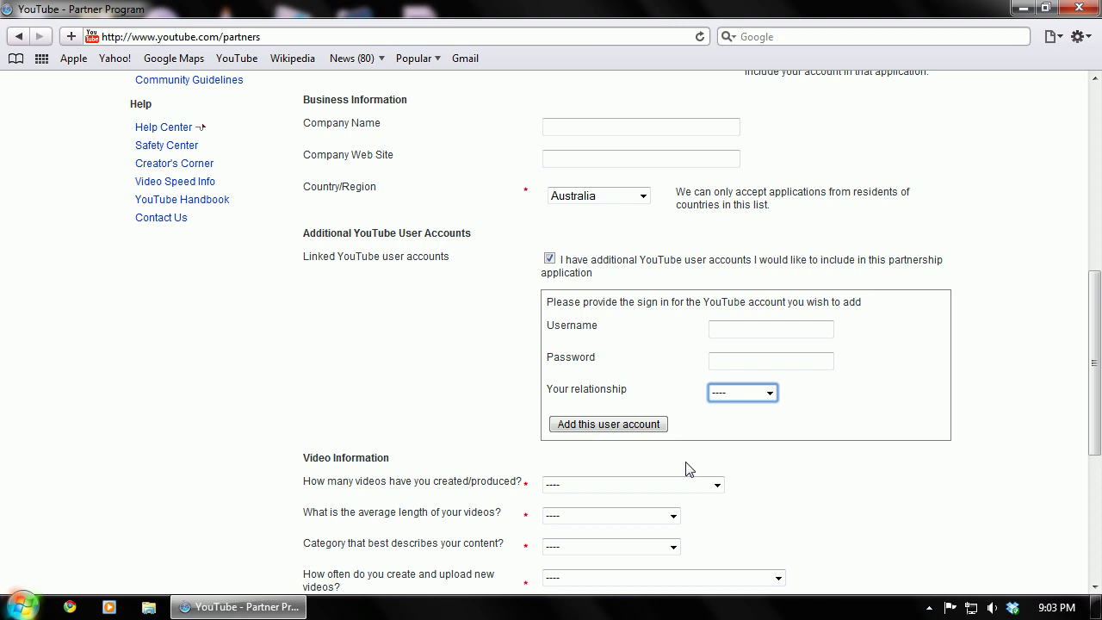
{"action": "left_click", "coordinate": [669, 479]}
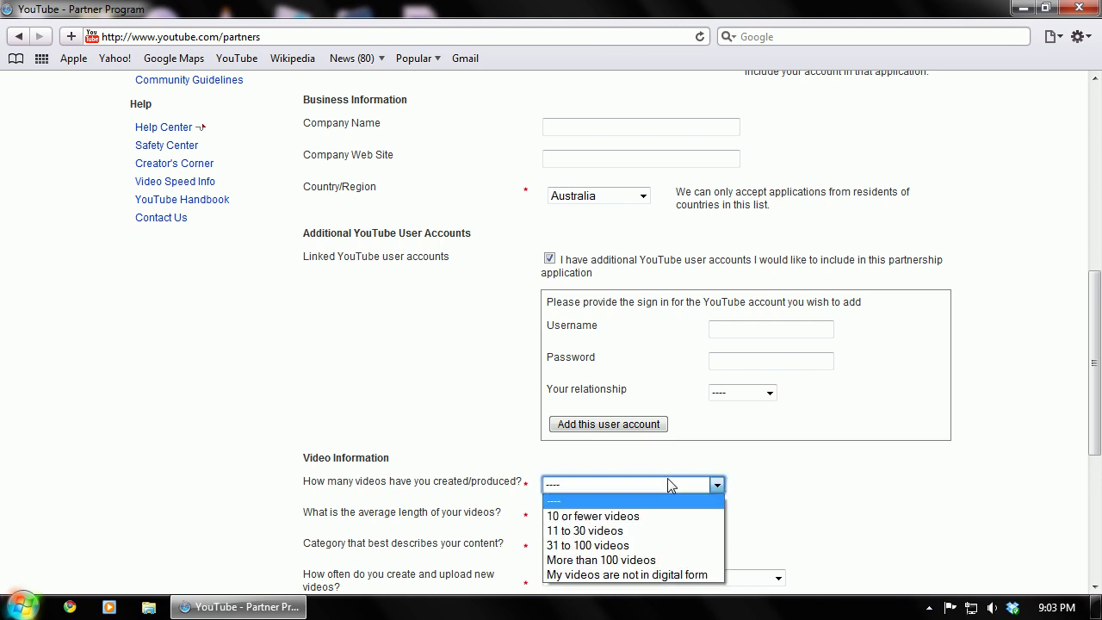
{"action": "left_click", "coordinate": [668, 479]}
{"action": "left_click", "coordinate": [353, 258]}
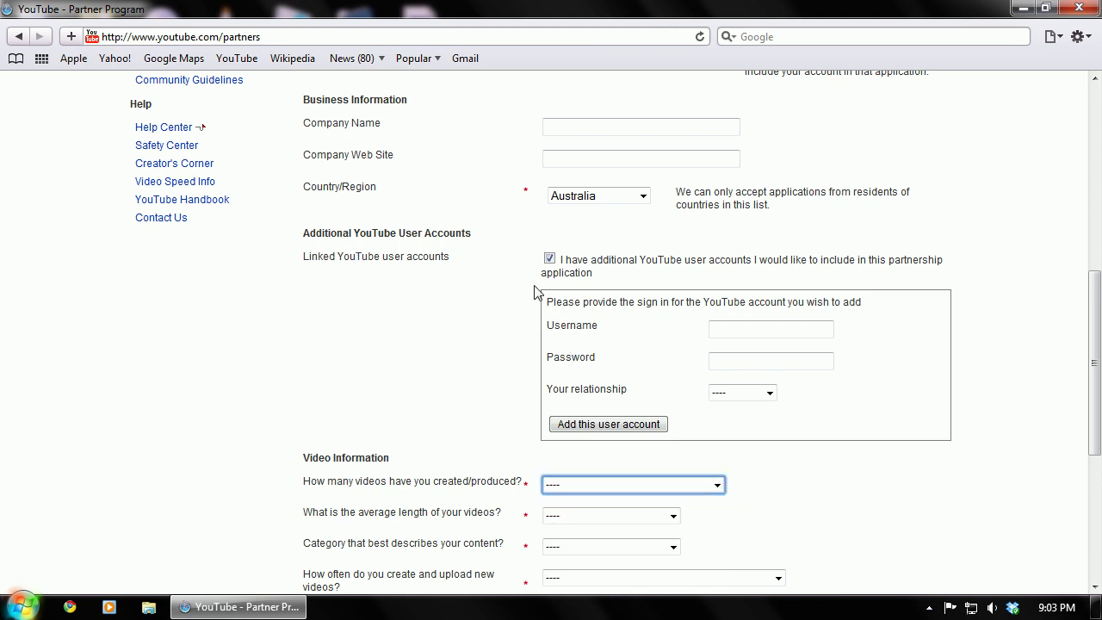
{"action": "scroll", "coordinate": [517, 405], "scroll_direction": "down", "scroll_amount": 3}
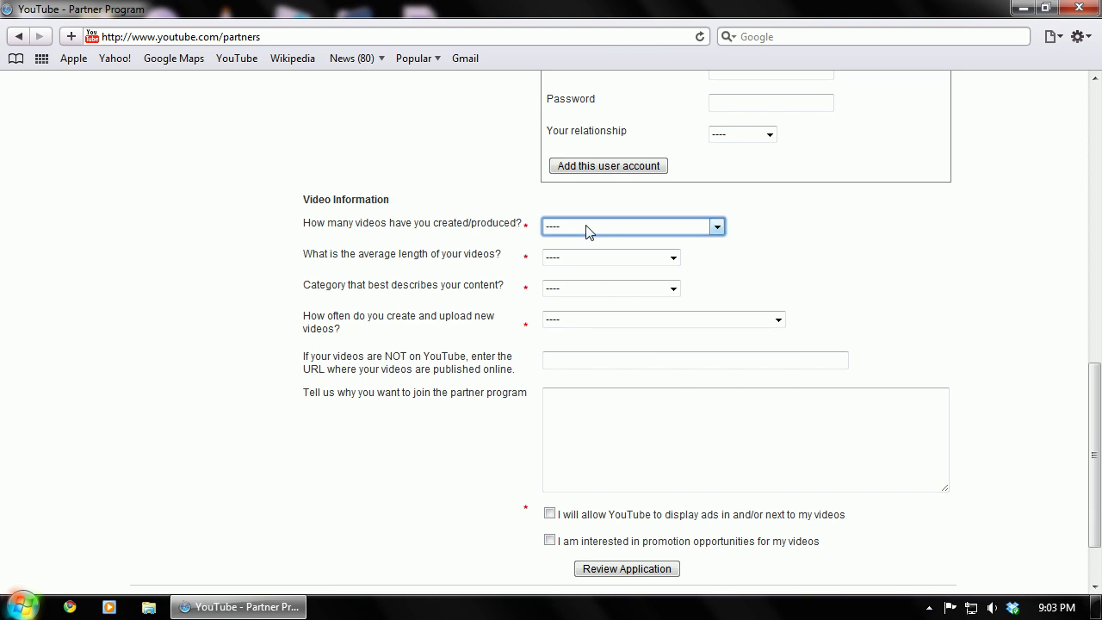
{"action": "left_click", "coordinate": [716, 225]}
{"action": "left_click", "coordinate": [594, 258]}
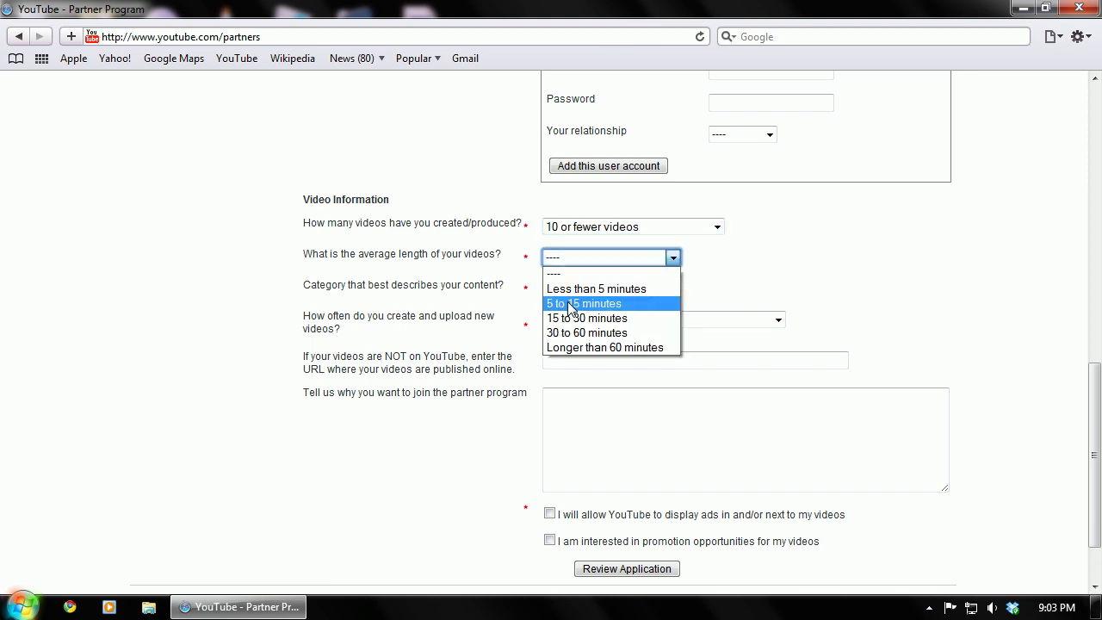
{"action": "left_click", "coordinate": [799, 281]}
{"action": "left_click", "coordinate": [569, 226]}
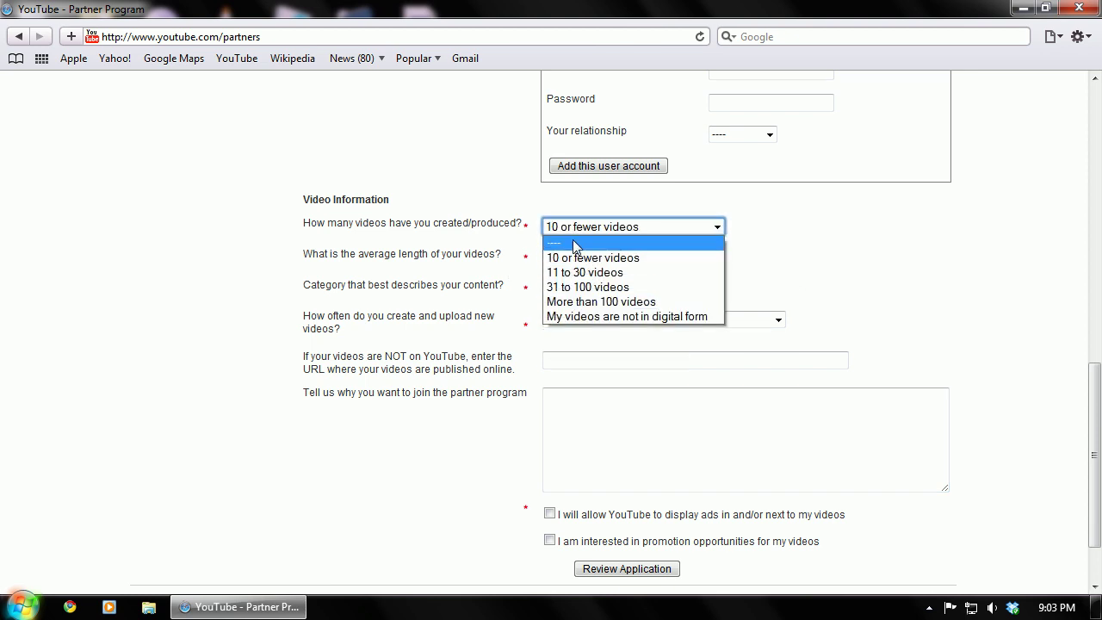
{"action": "left_click", "coordinate": [573, 239]}
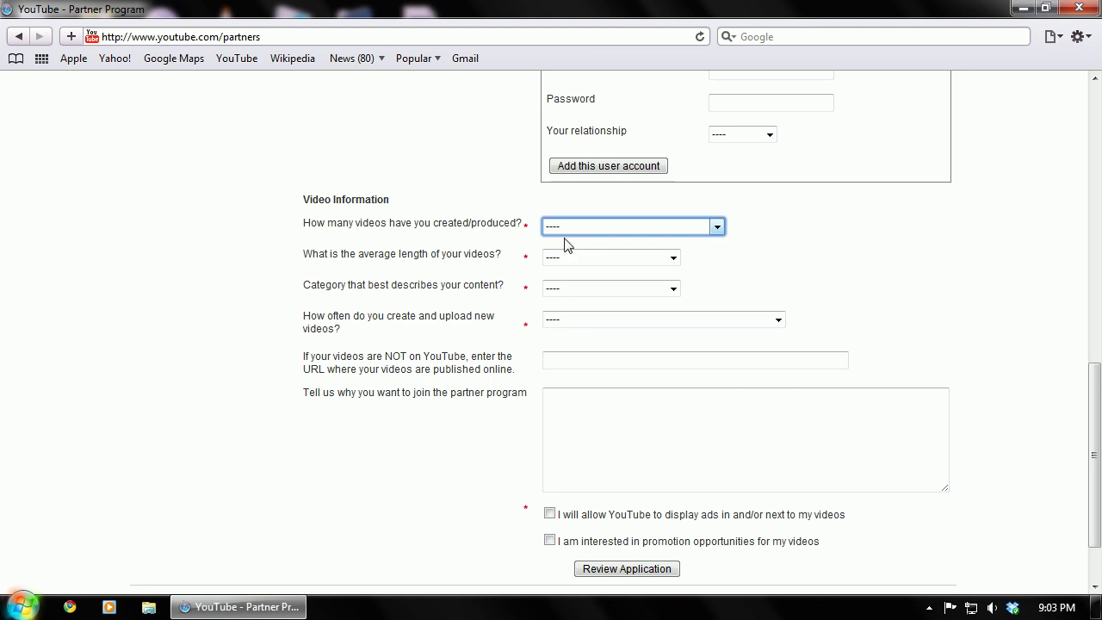
{"action": "left_click", "coordinate": [581, 408]}
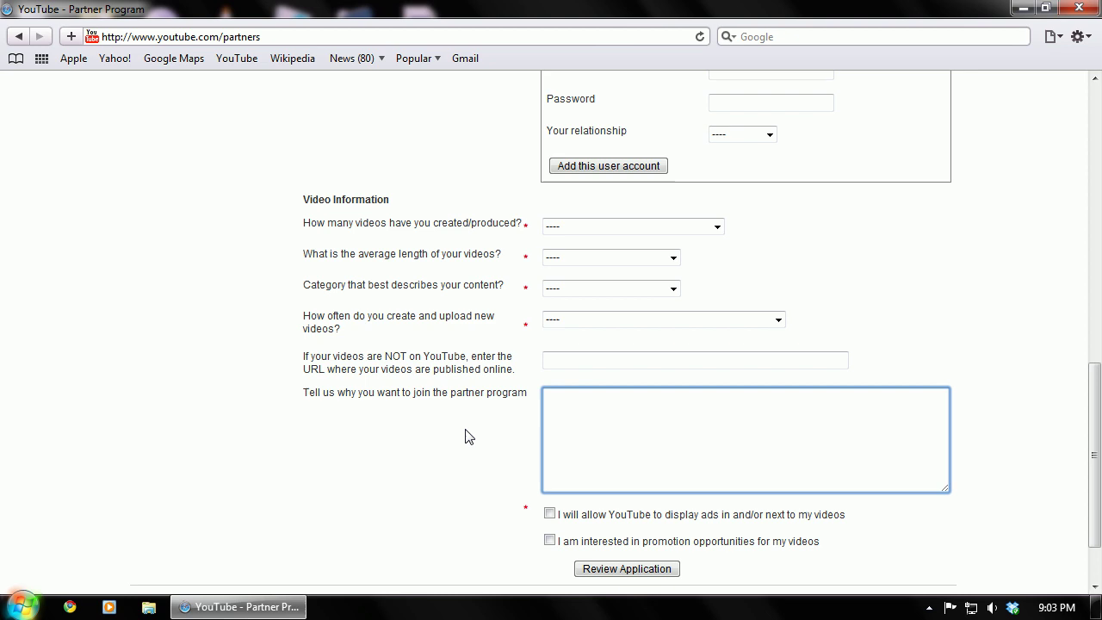
{"action": "scroll", "coordinate": [476, 398], "scroll_direction": "up", "scroll_amount": 5}
{"action": "scroll", "coordinate": [475, 398], "scroll_direction": "up", "scroll_amount": 5}
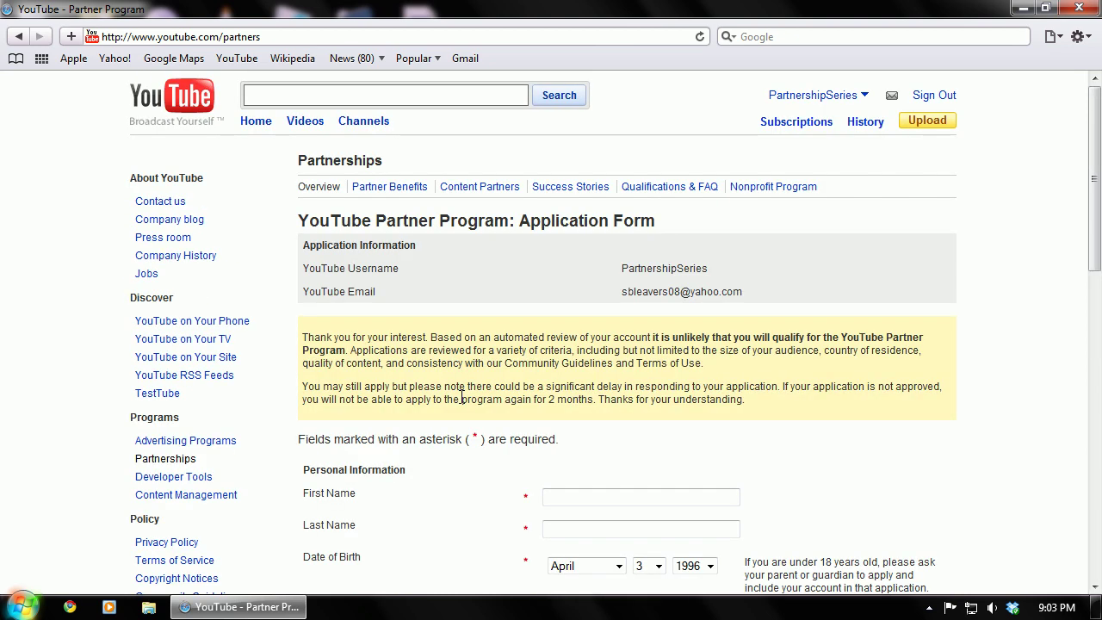
{"action": "scroll", "coordinate": [646, 422], "scroll_direction": "down", "scroll_amount": 5}
{"action": "scroll", "coordinate": [646, 420], "scroll_direction": "up", "scroll_amount": 4}
{"action": "left_click", "coordinate": [649, 411]}
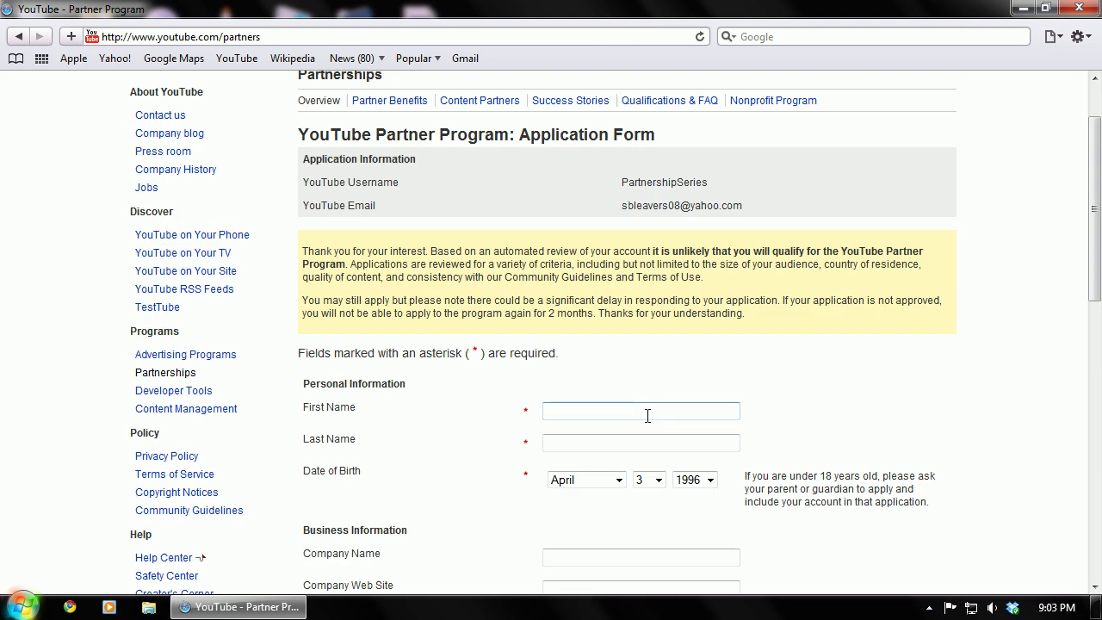
{"action": "left_click_drag", "start_coordinate": [589, 314], "coordinate": [557, 321]}
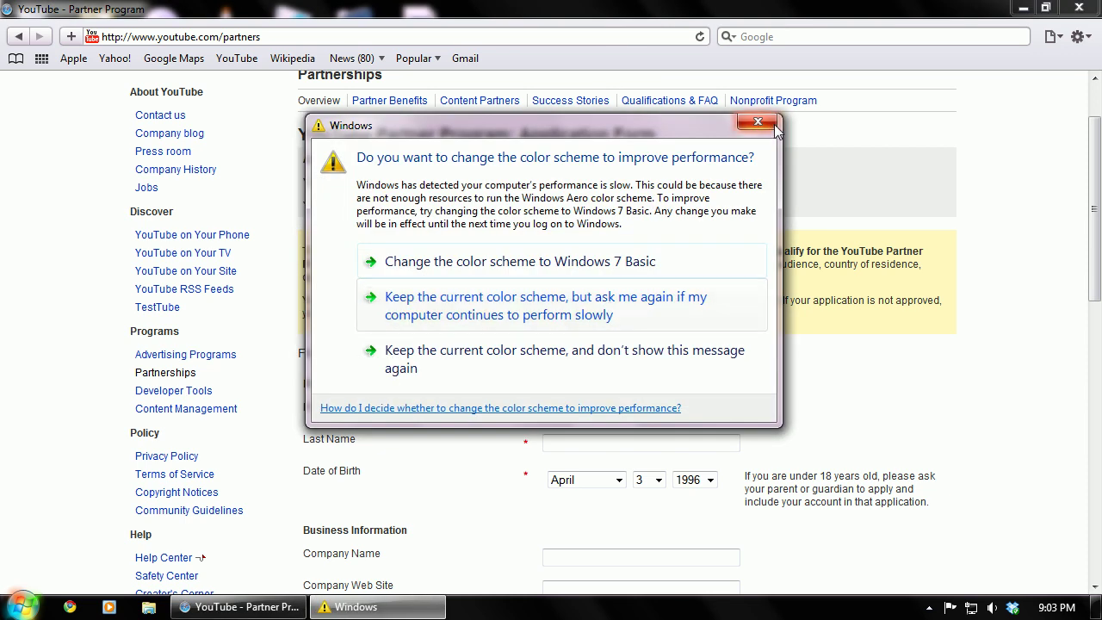
{"action": "left_click", "coordinate": [767, 135]}
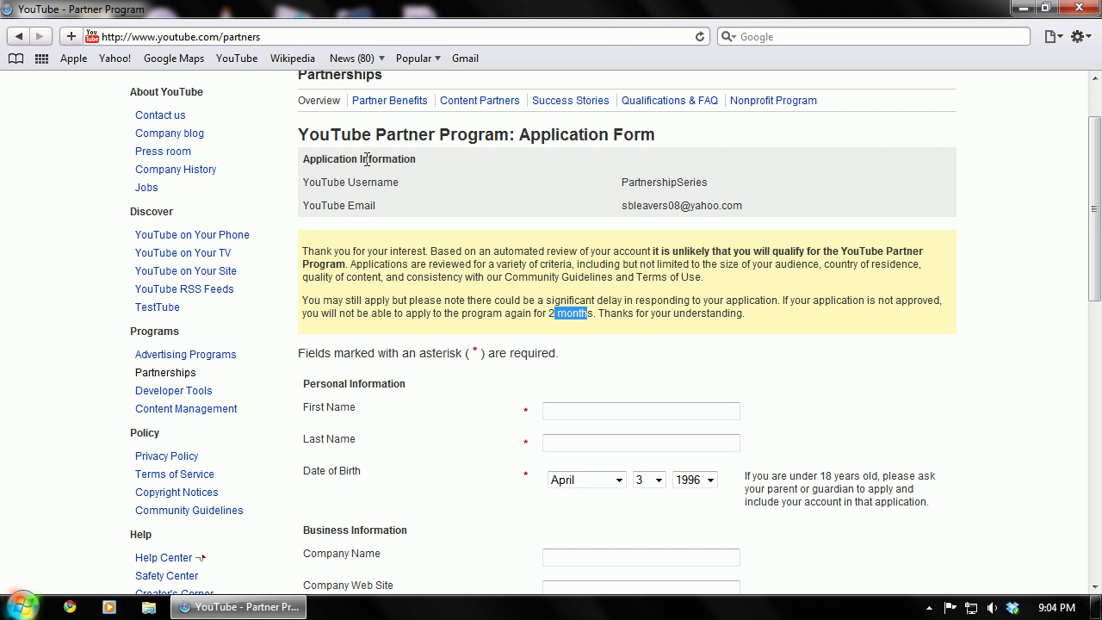
{"action": "scroll", "coordinate": [366, 160], "scroll_direction": "up", "scroll_amount": 2}
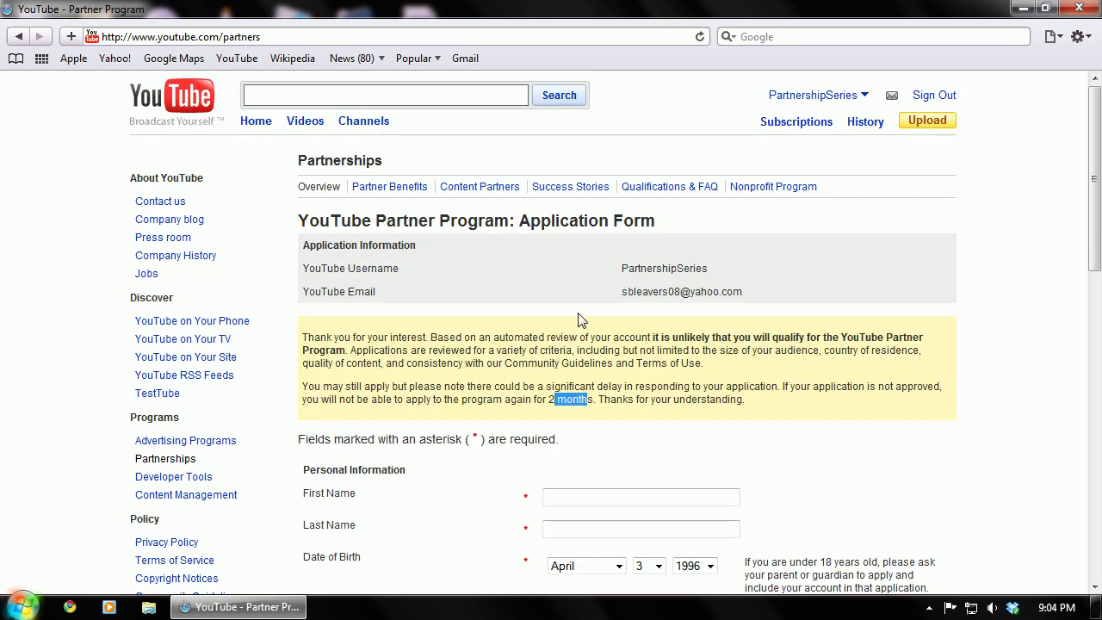